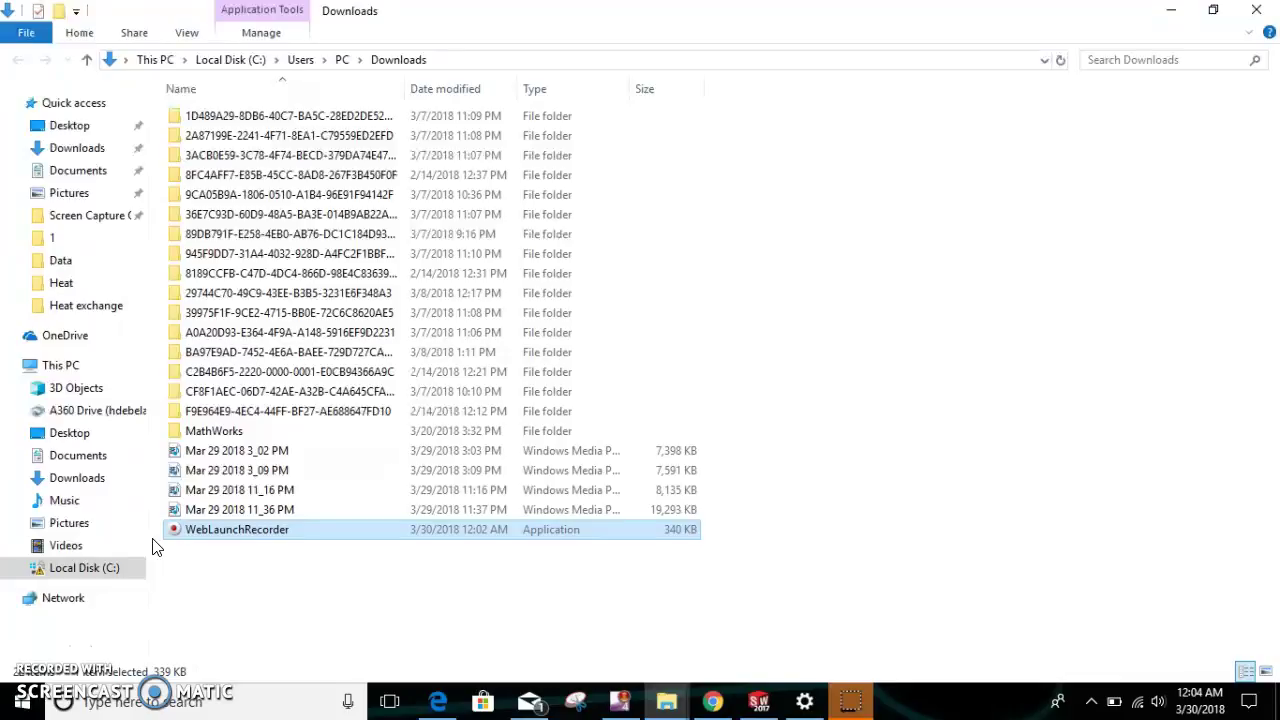
Minimize the Downloads folder window and Chrome to reveal the desktop
left_click(1171, 10)
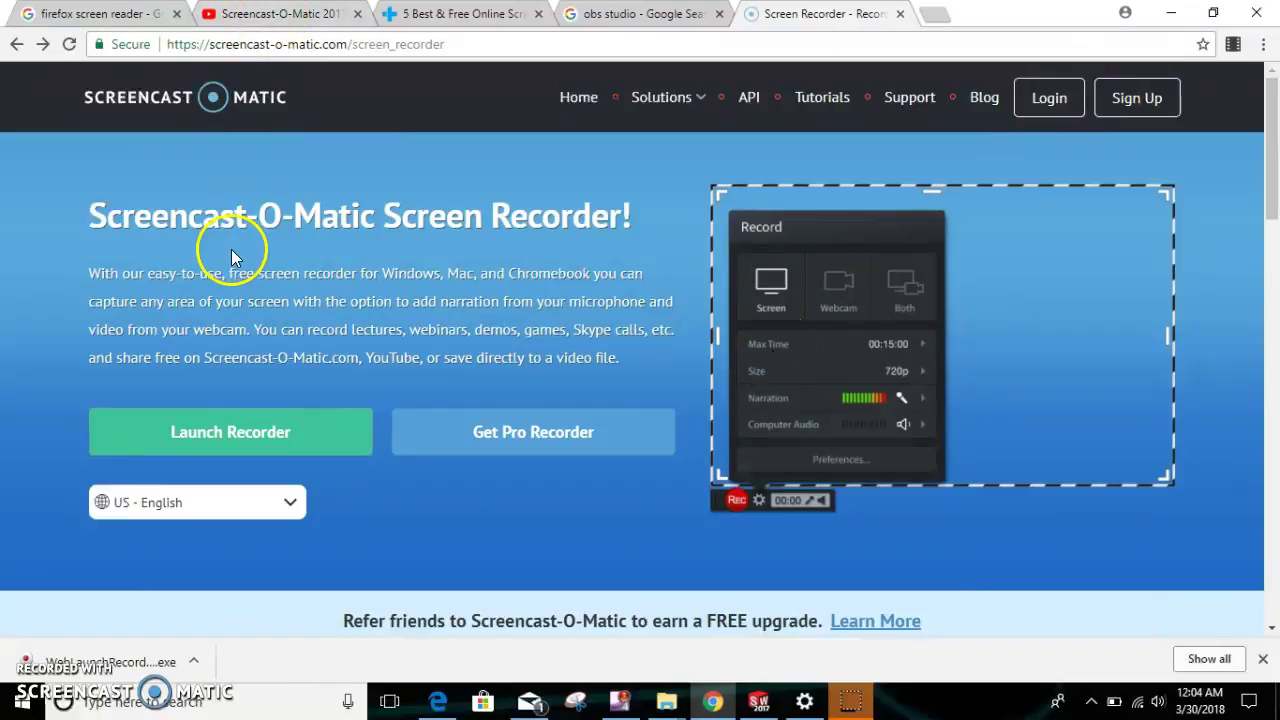
left_click(1171, 13)
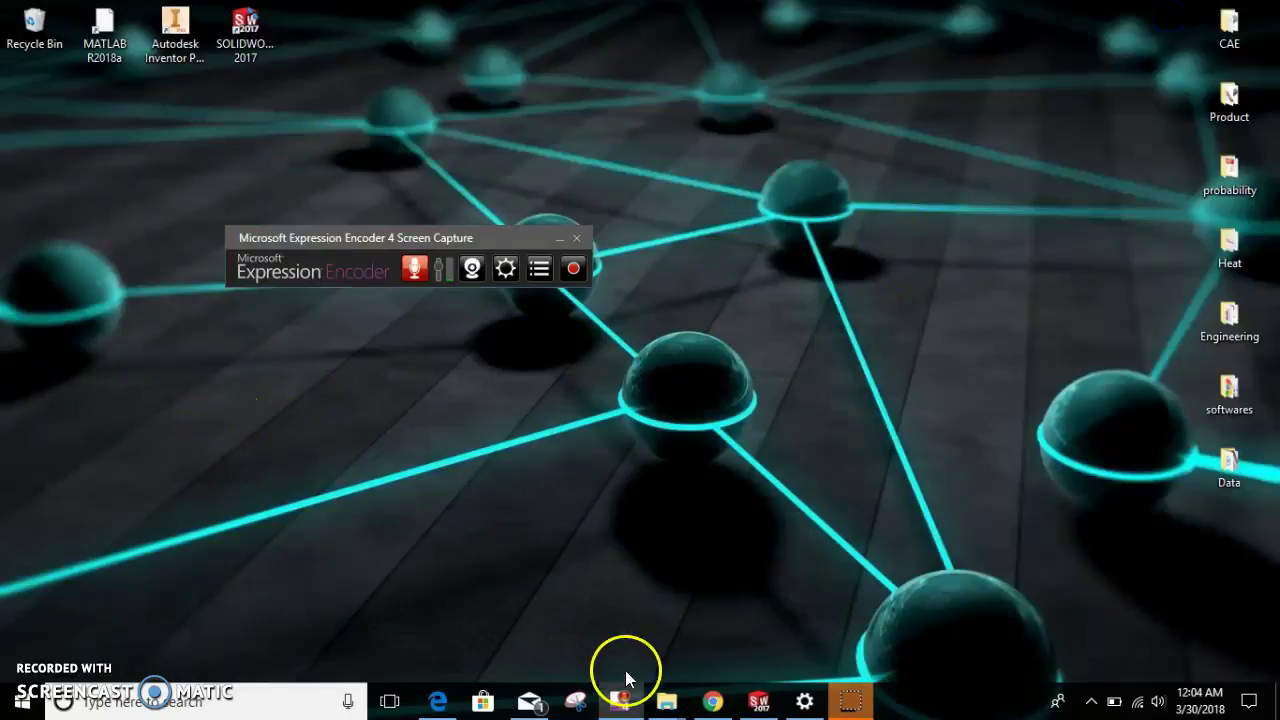
Open the Ethiopian Highlands article in Edge and browse its photos to the Semien Mountains image
left_click(438, 701)
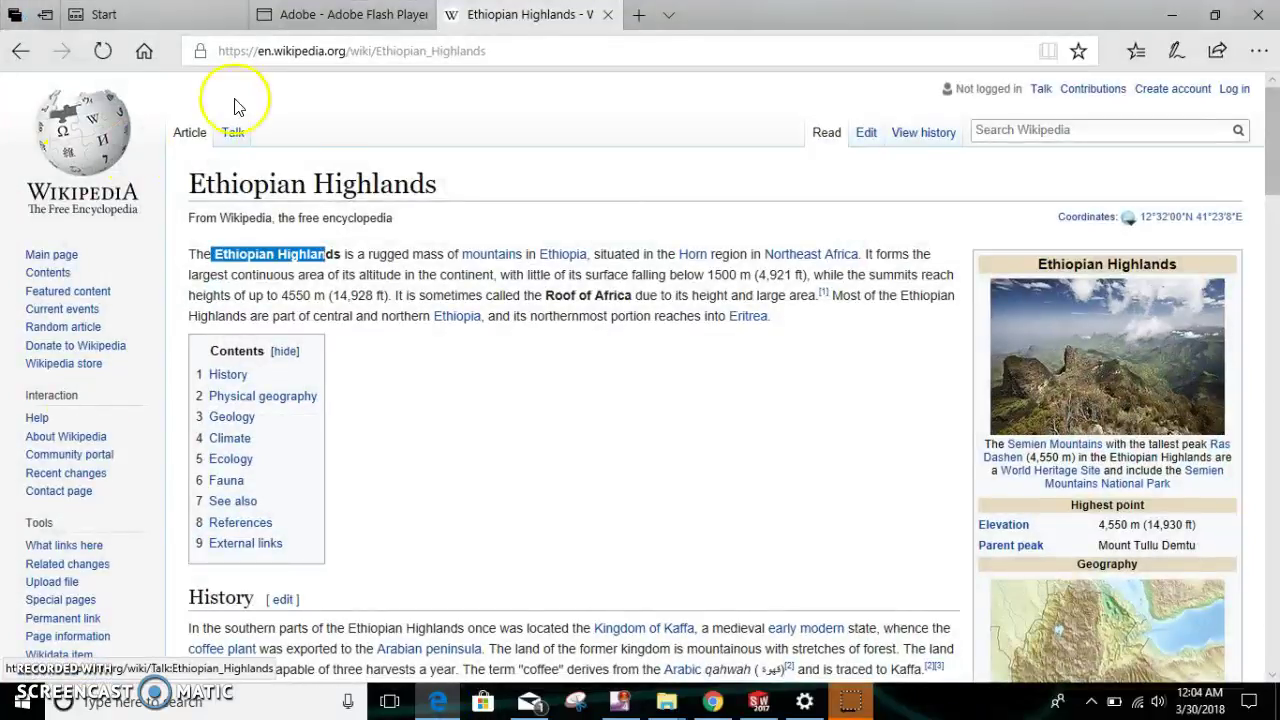
left_click(277, 251)
left_click(22, 50)
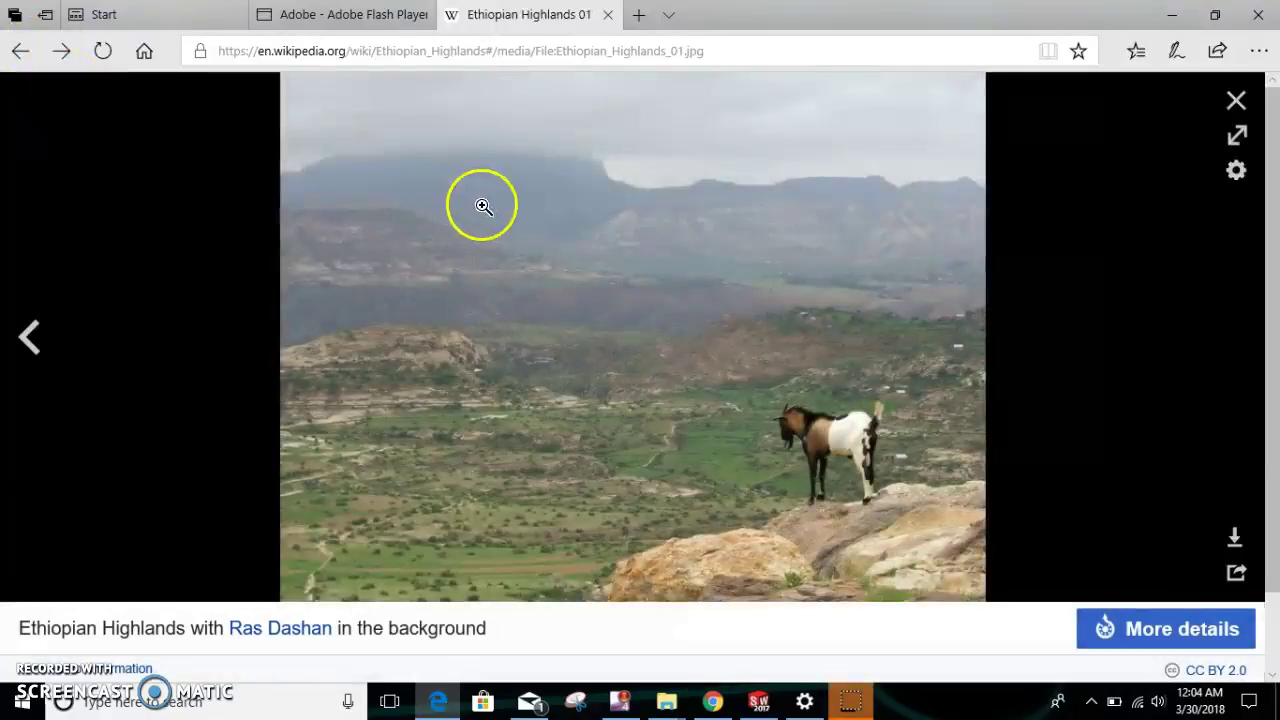
left_click(22, 55)
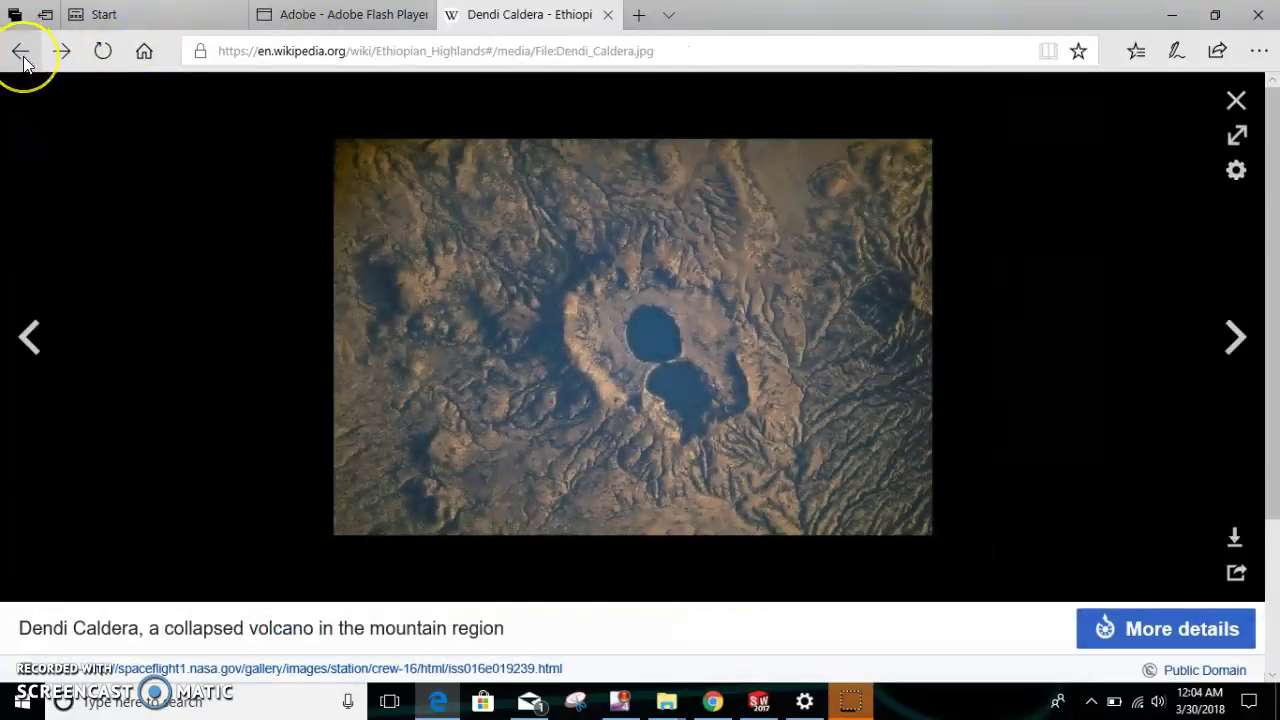
left_click(22, 58)
left_click(22, 58)
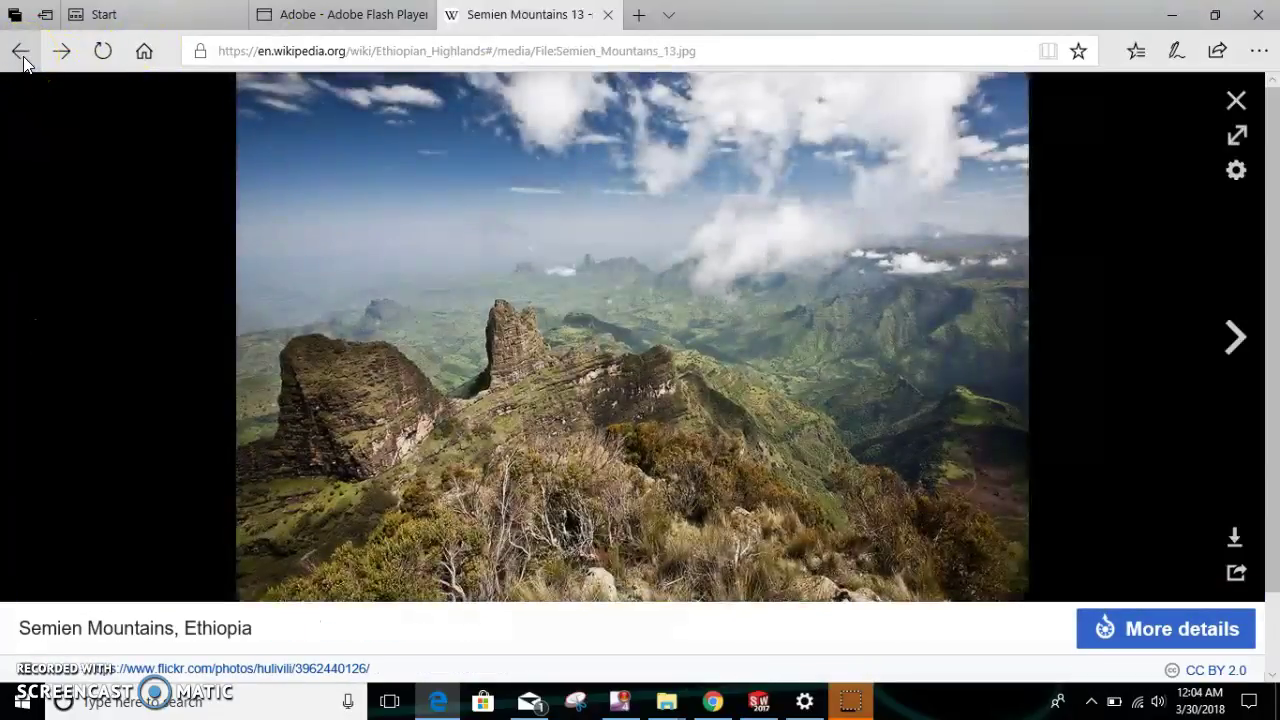
View the Semien Mountains photo full size, then return to the 'ethiopian highlands' search results
left_click(517, 246)
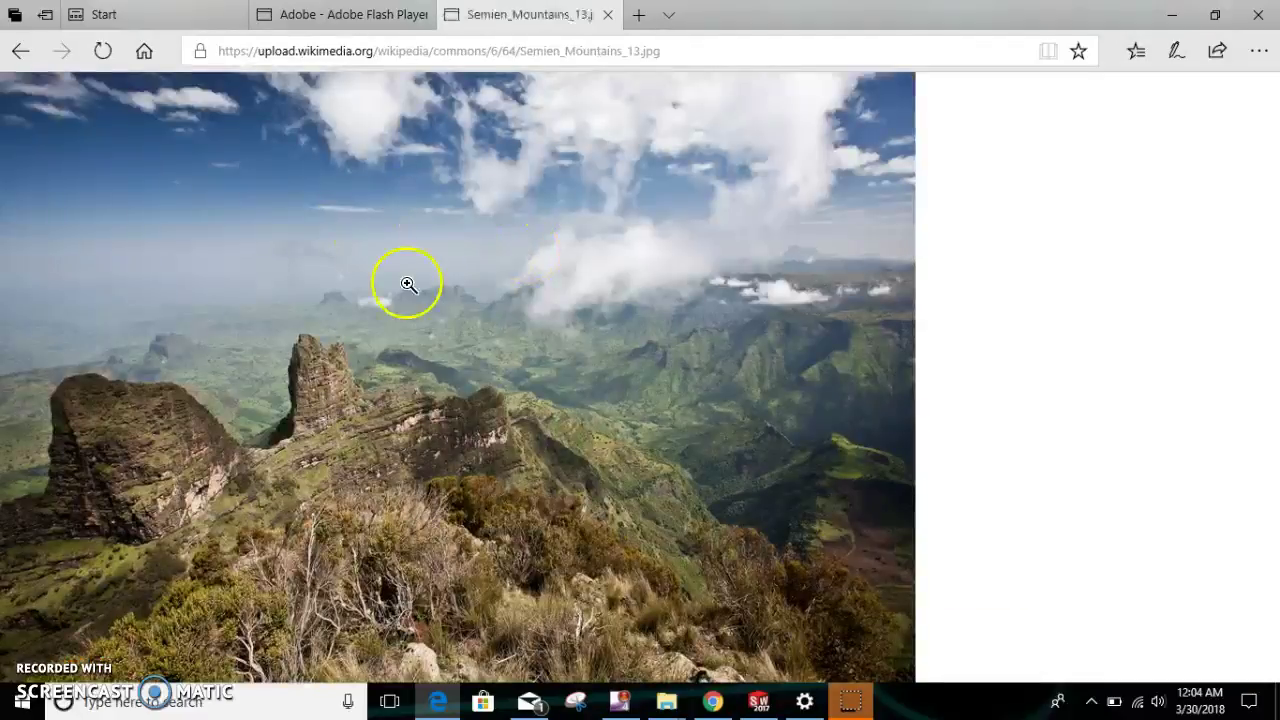
left_click(419, 424)
scroll(816, 462, "down", 3)
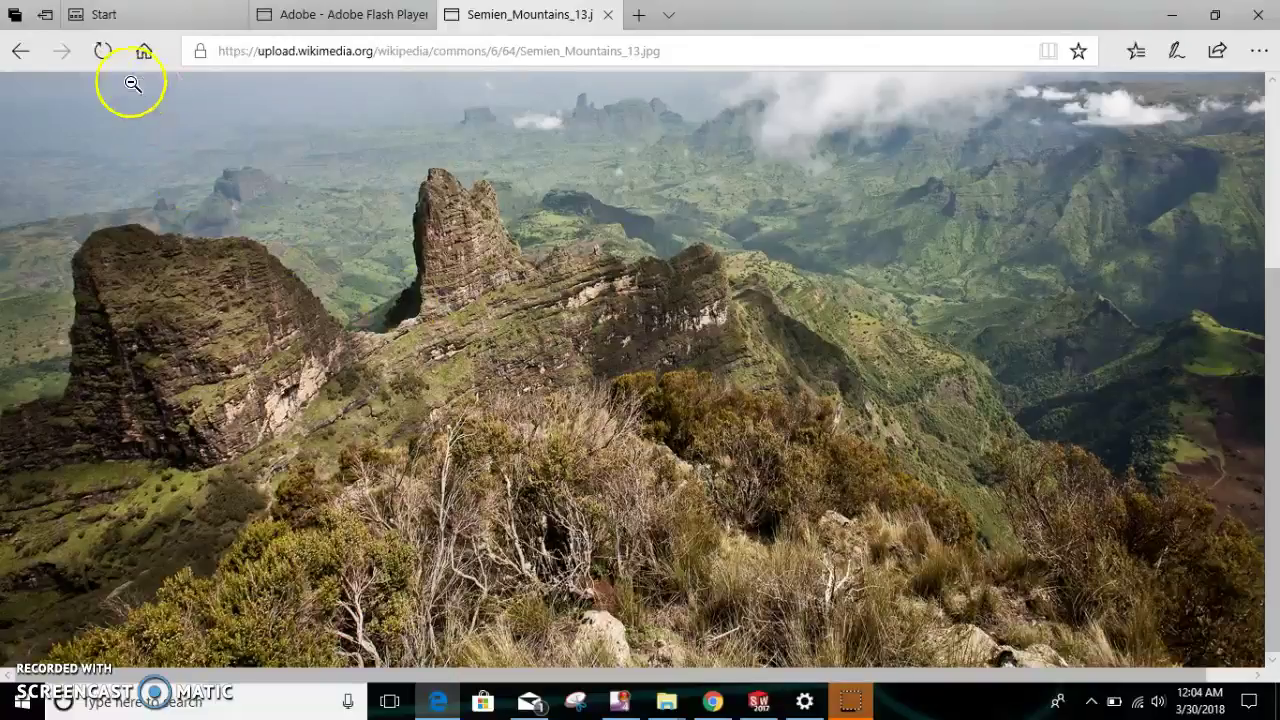
left_click(17, 62)
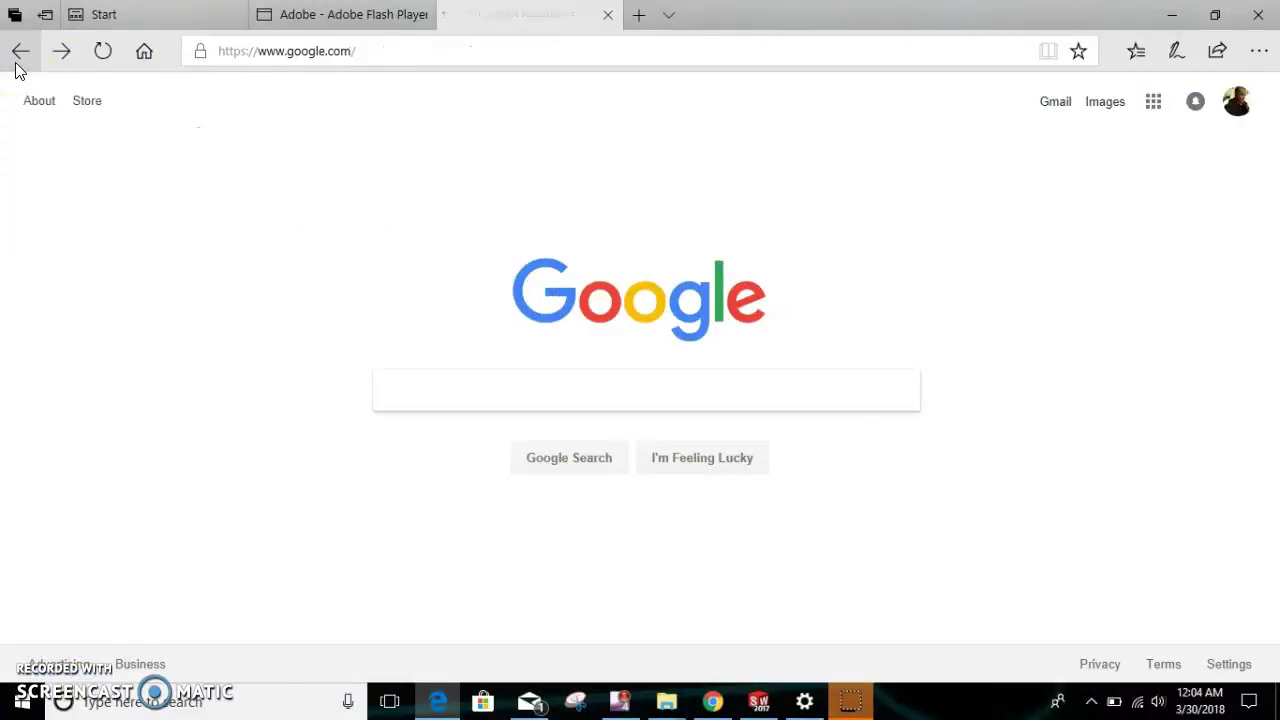
left_click(61, 51)
scroll(700, 520, "down", 5)
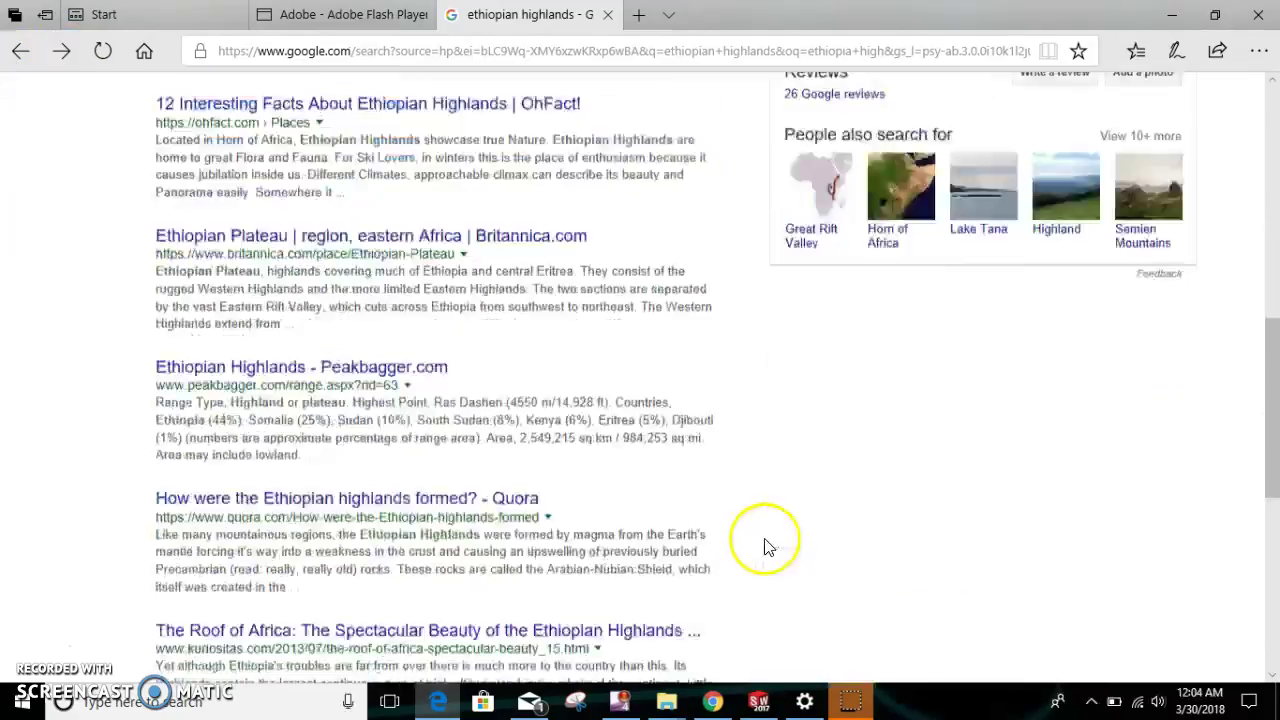
scroll(500, 450, "down", 5)
Open the Peakware Ethiopian Highlands page, pan its map toward Sudan, then bring up SOLIDWORKS
left_click(268, 306)
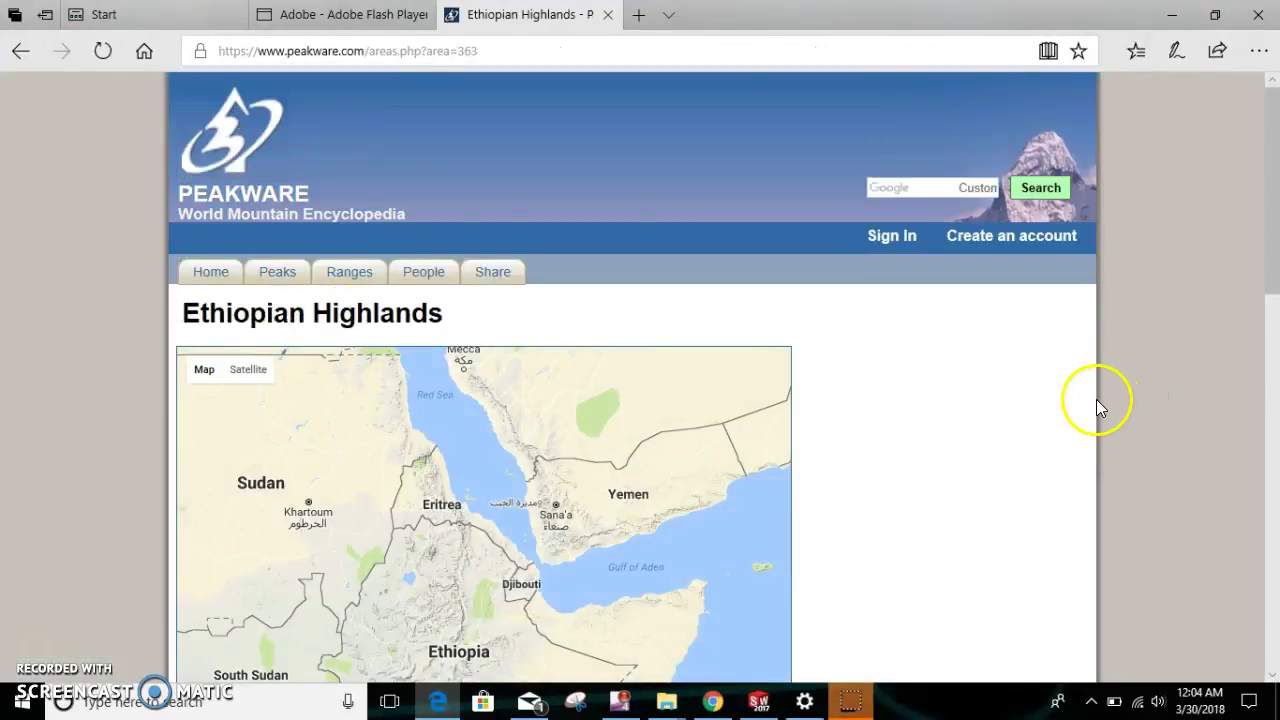
scroll(548, 537, "down", 4)
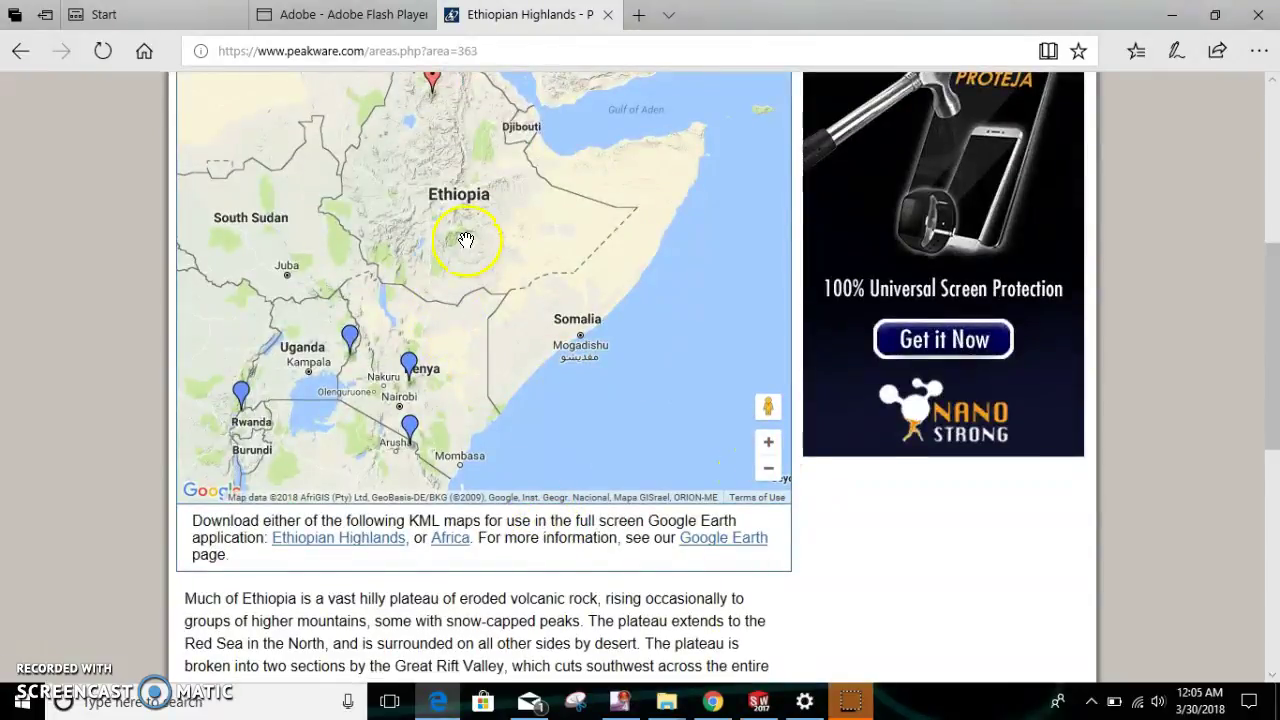
mouse_move(491, 337)
left_mouse_down()
mouse_move(643, 423)
mouse_move(440, 293)
left_mouse_up()
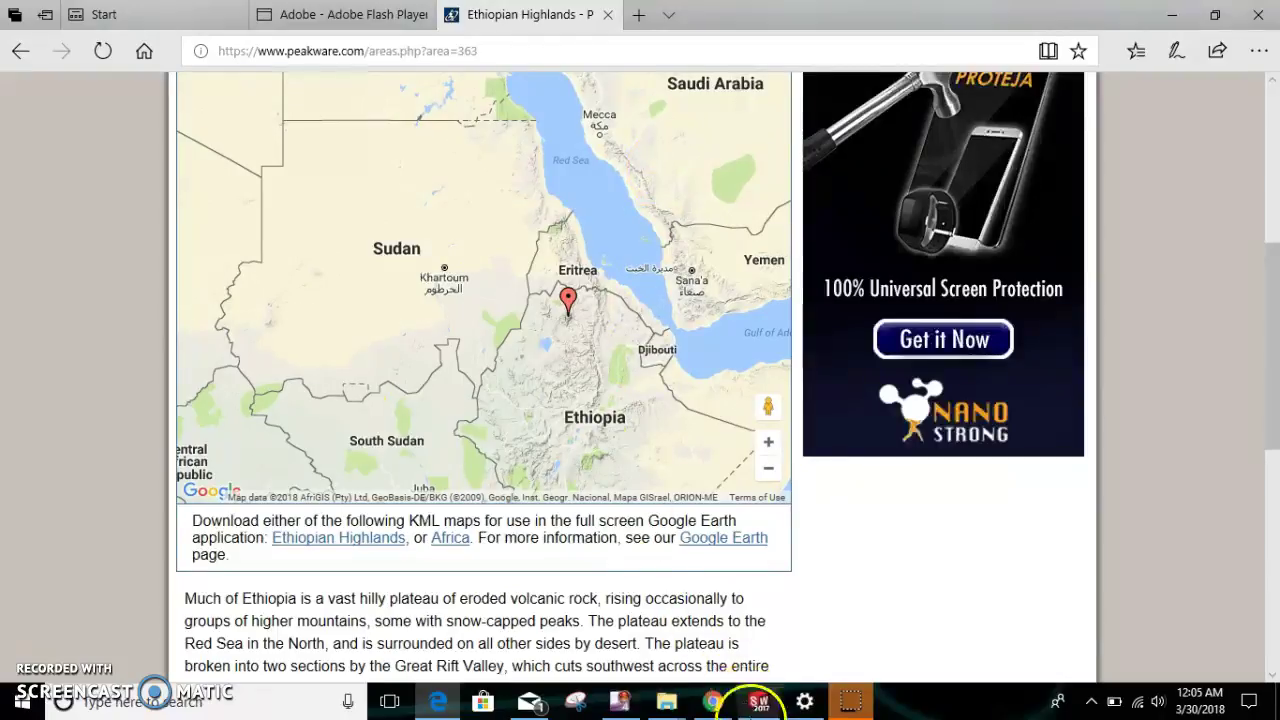
left_click(758, 702)
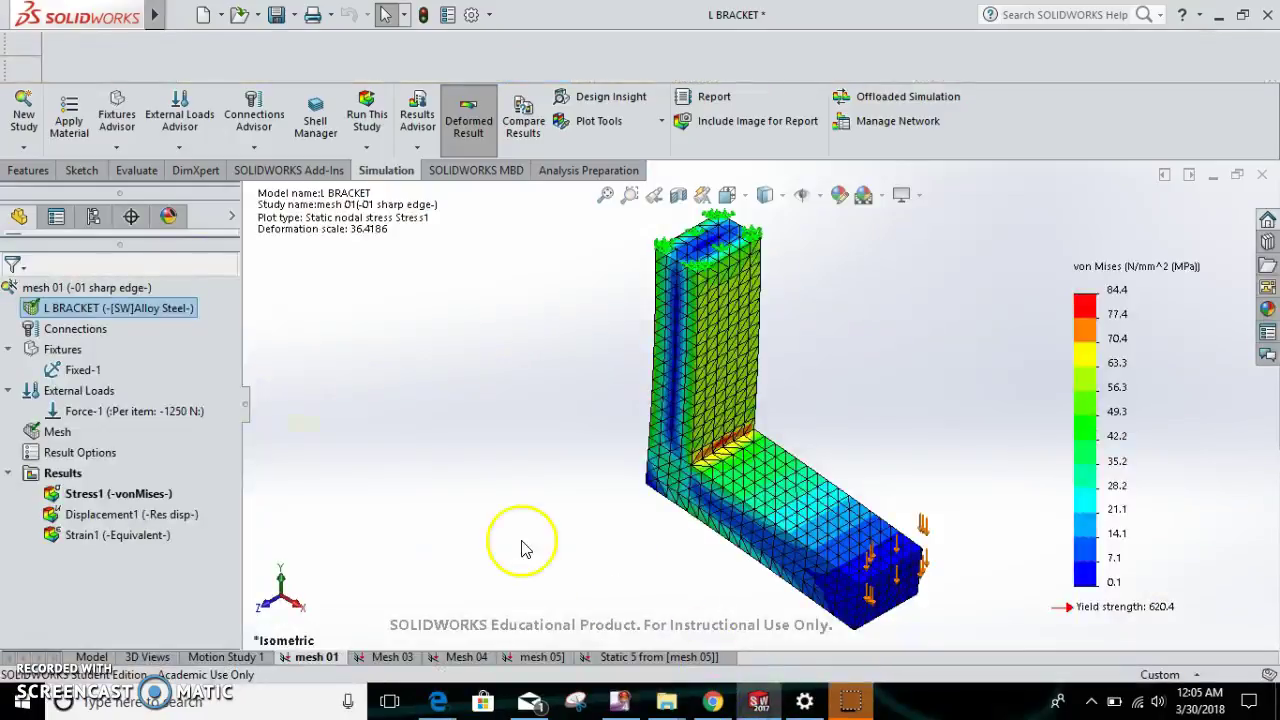
Animate the Stress1 von Mises plot, stop it, and show the Displacement1 plot
right_click(110, 494)
left_click(161, 91)
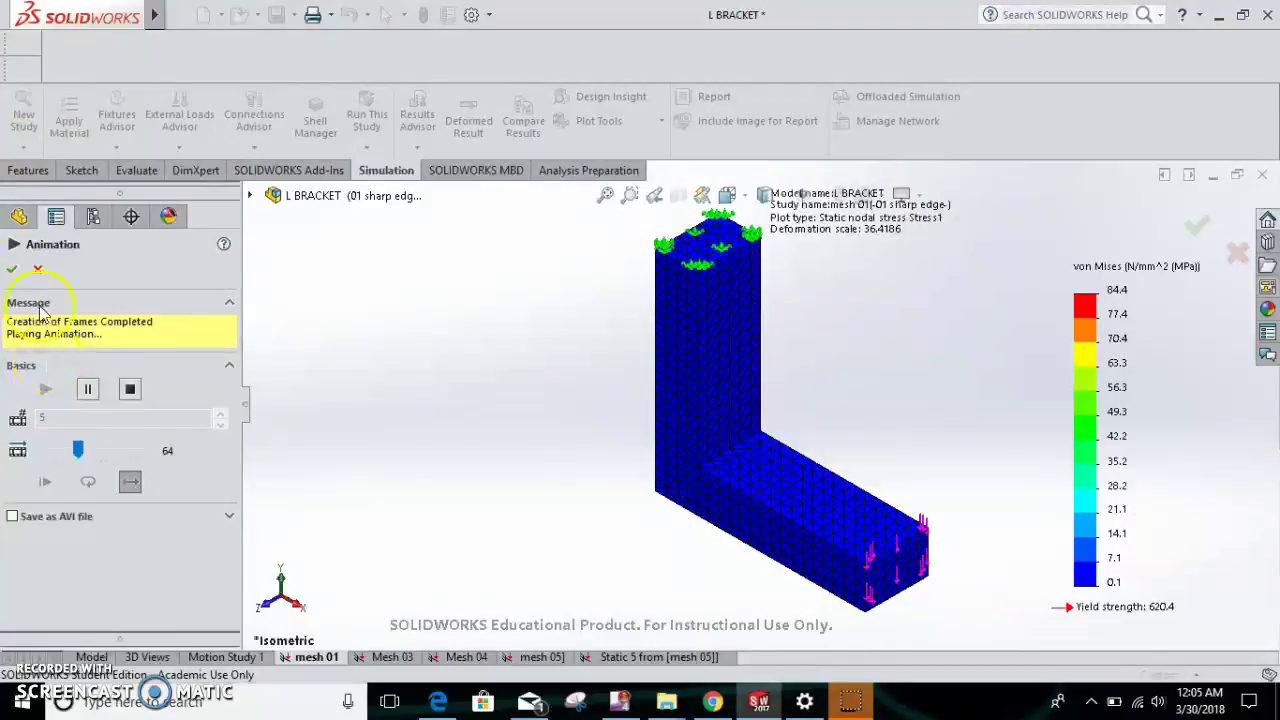
left_click(37, 269)
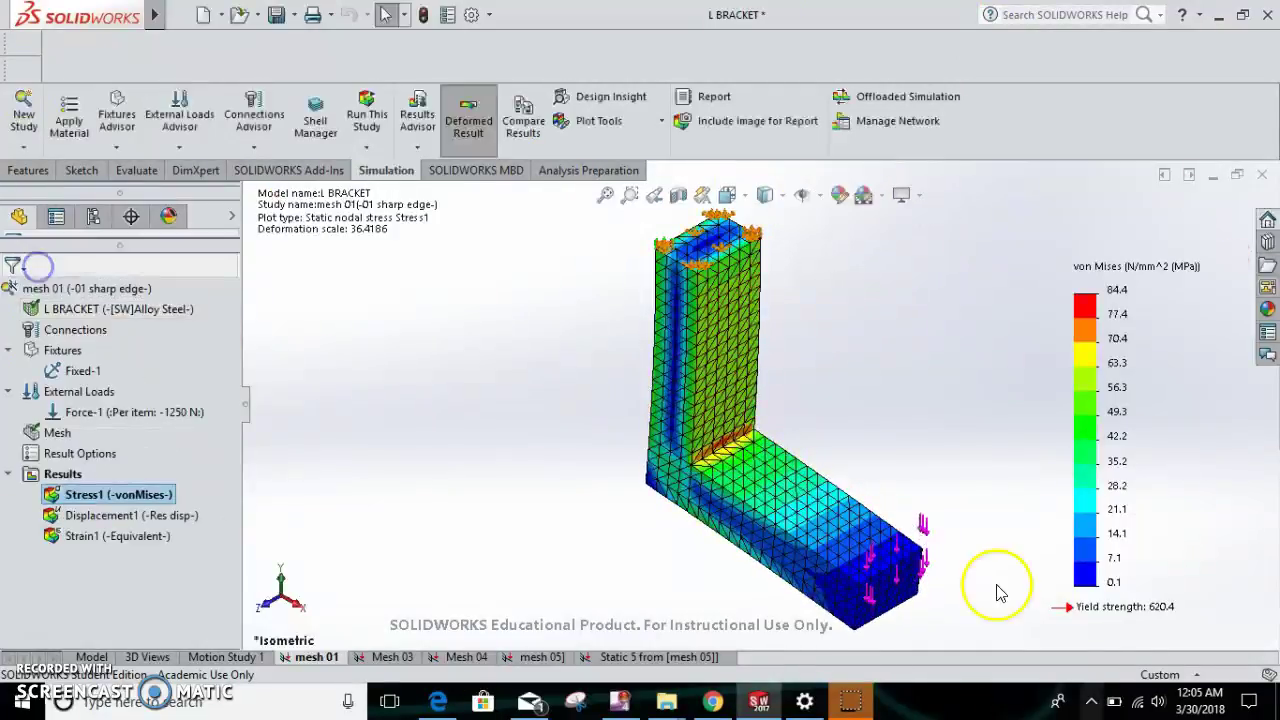
double_click(180, 515)
Set the Displacement1 chart options to floating number format with 3 decimals
right_click(155, 530)
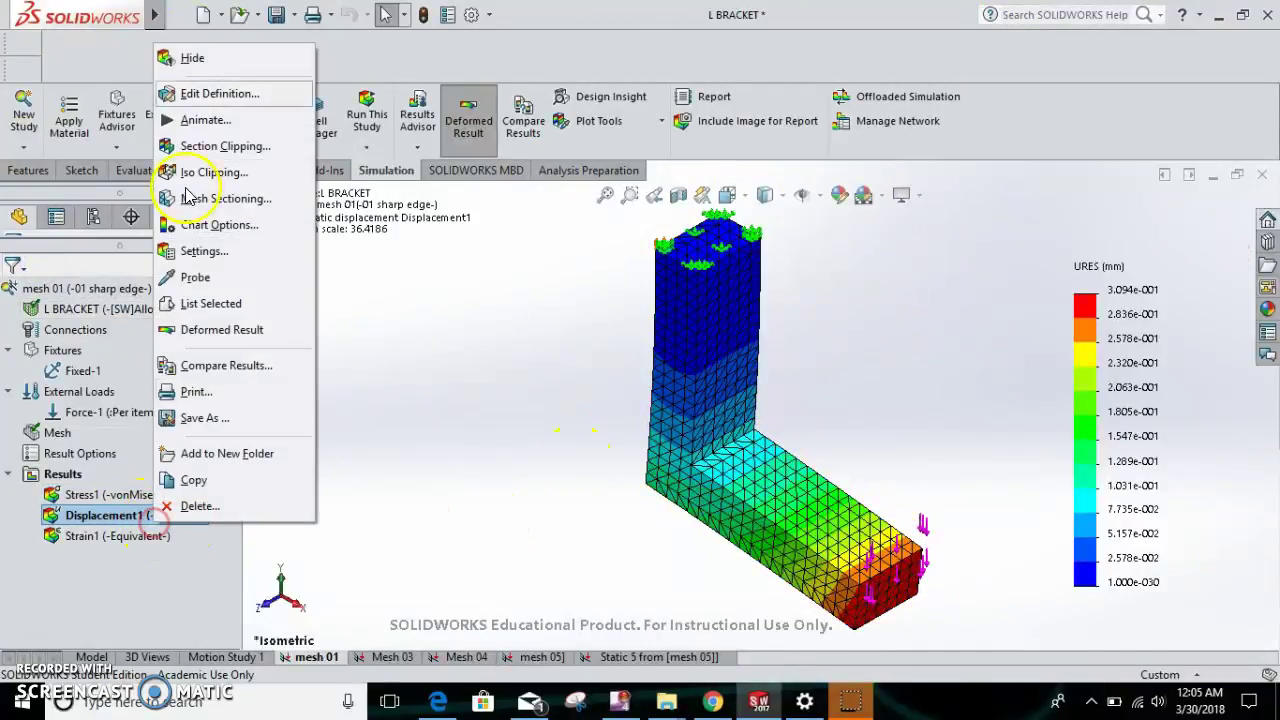
left_click(135, 195)
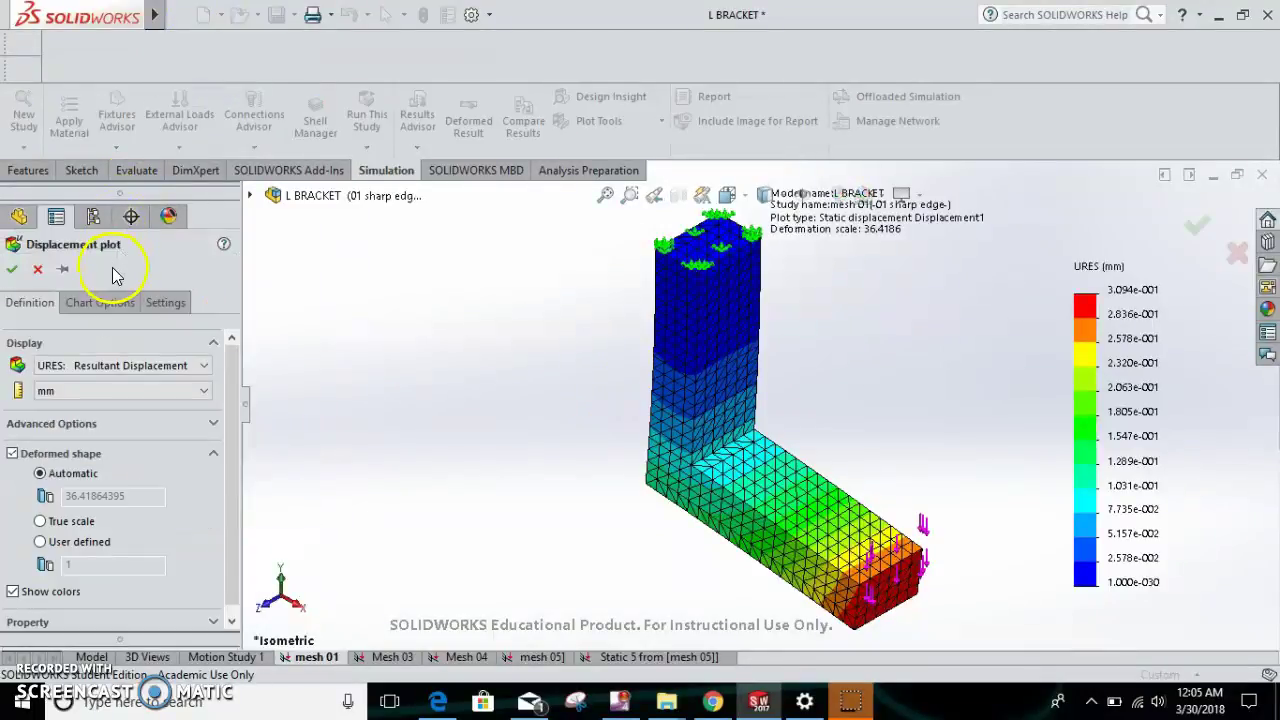
left_click(107, 312)
left_click_drag(236, 435, 234, 550)
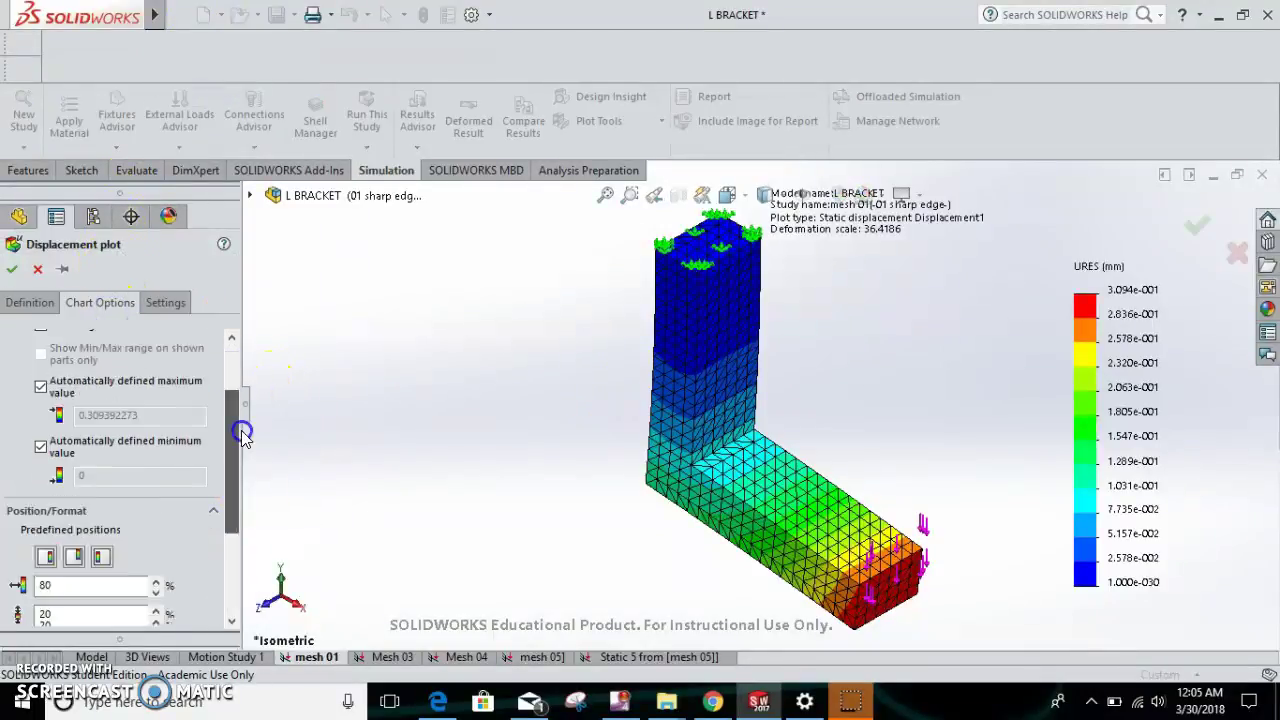
left_click(114, 512)
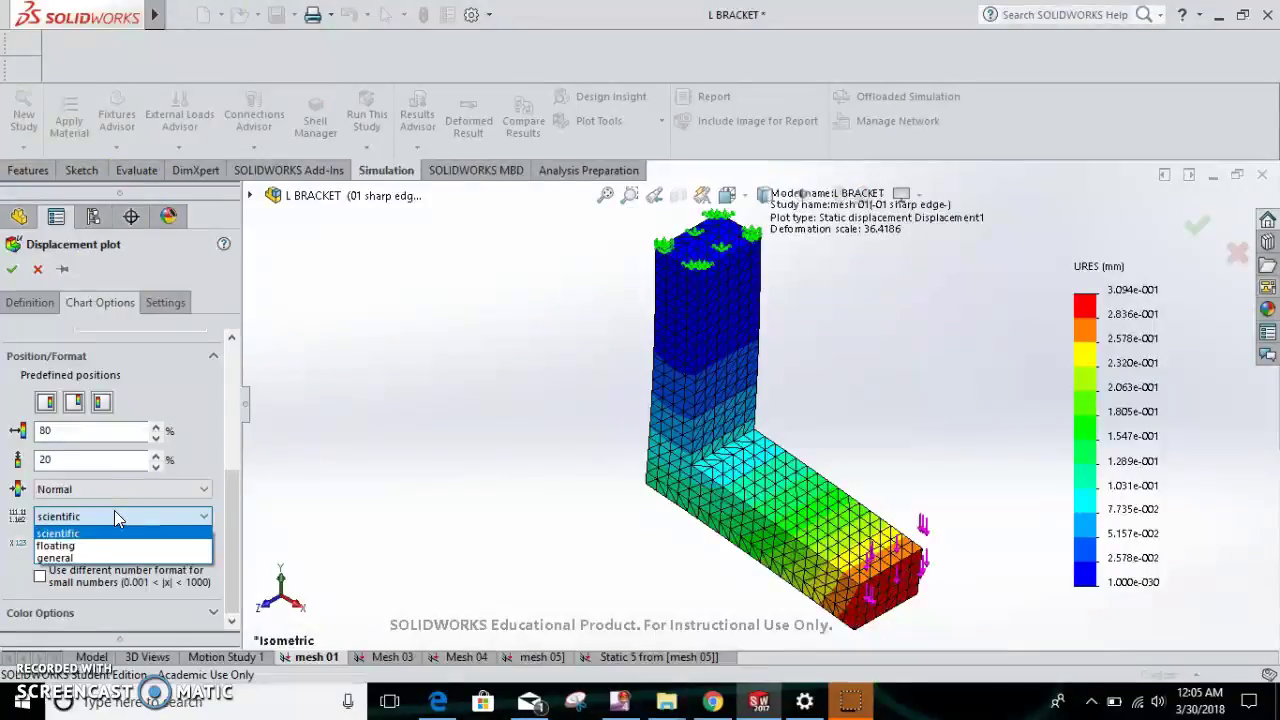
left_click(128, 546)
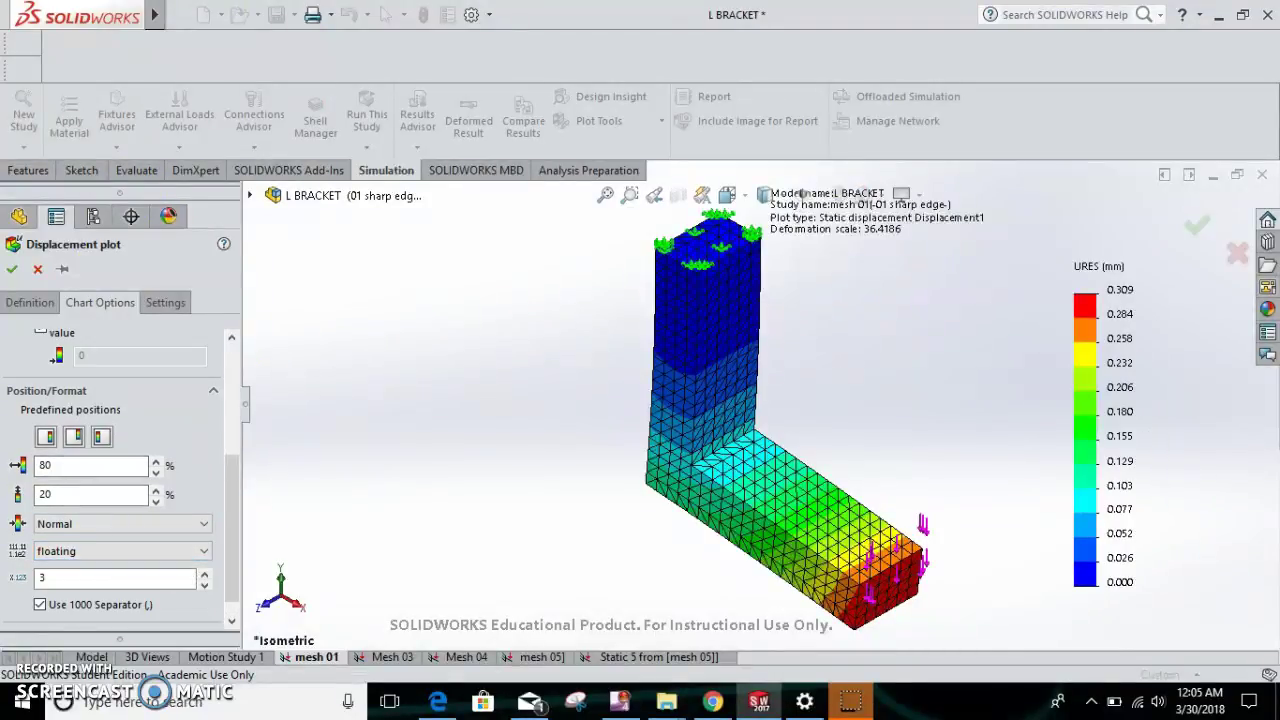
scroll(100, 450, "up", 5)
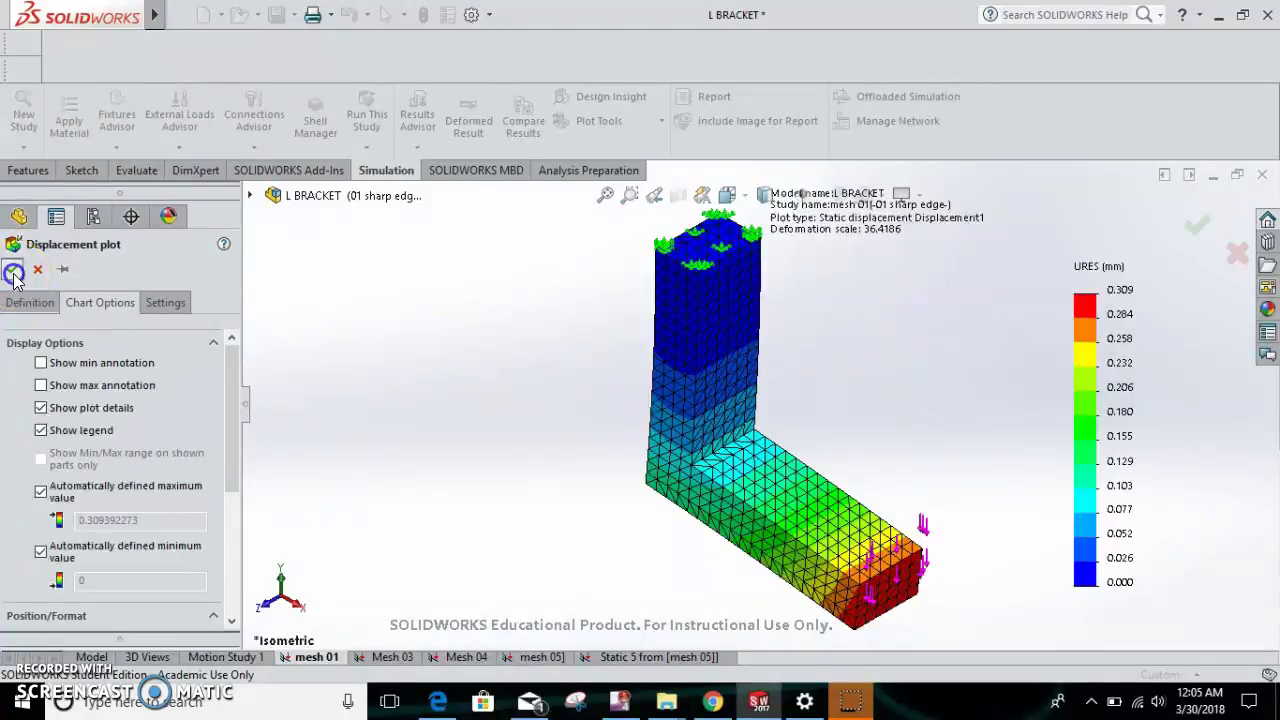
left_click(13, 272)
right_click(55, 515)
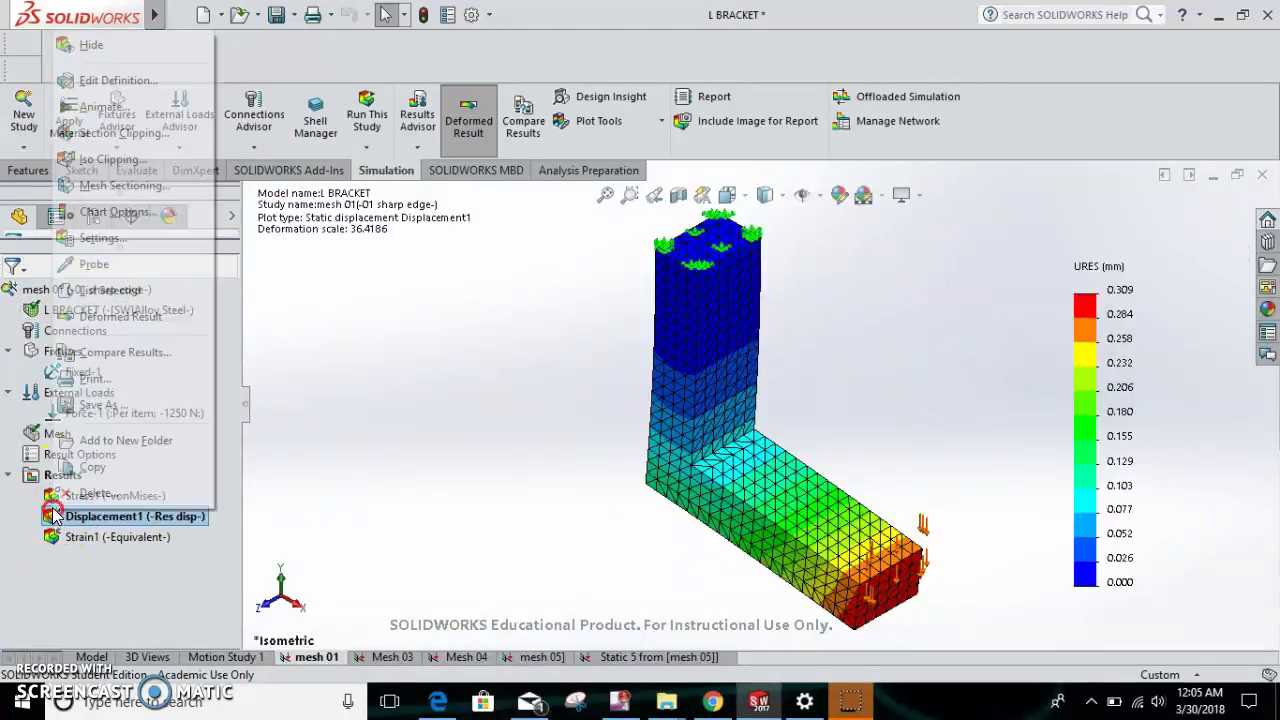
left_click(150, 80)
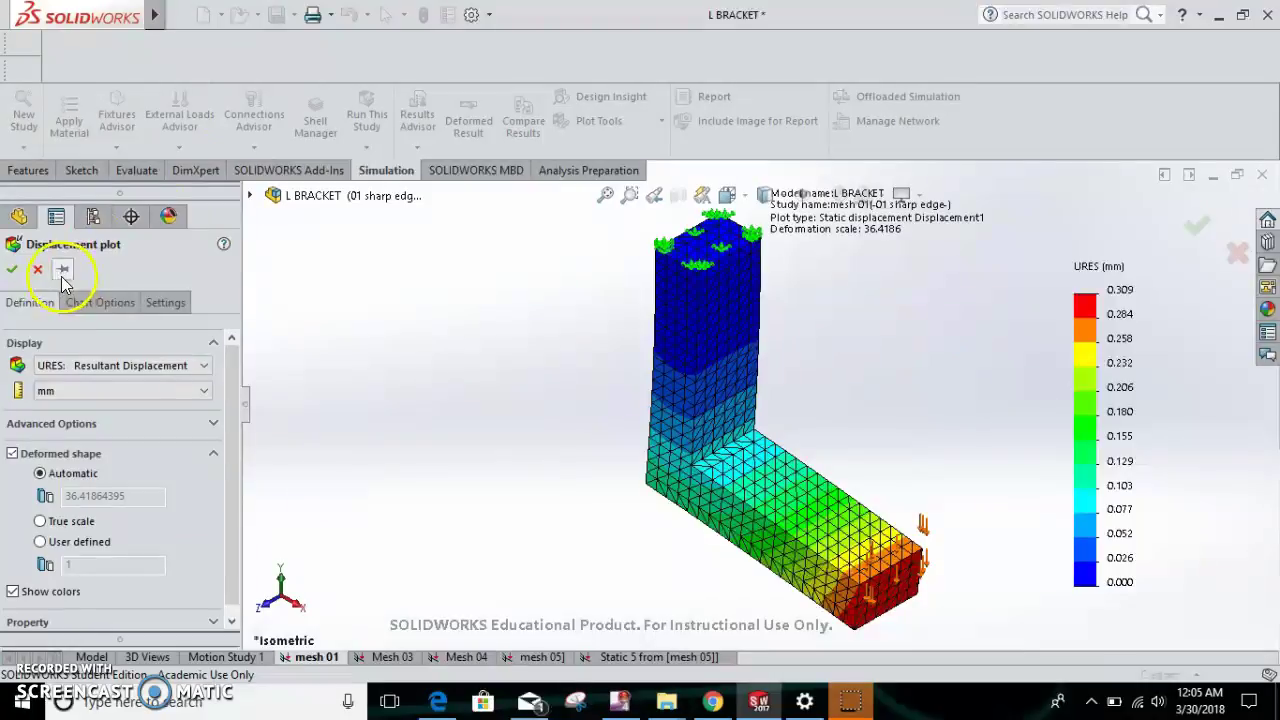
left_click(37, 270)
right_click(57, 517)
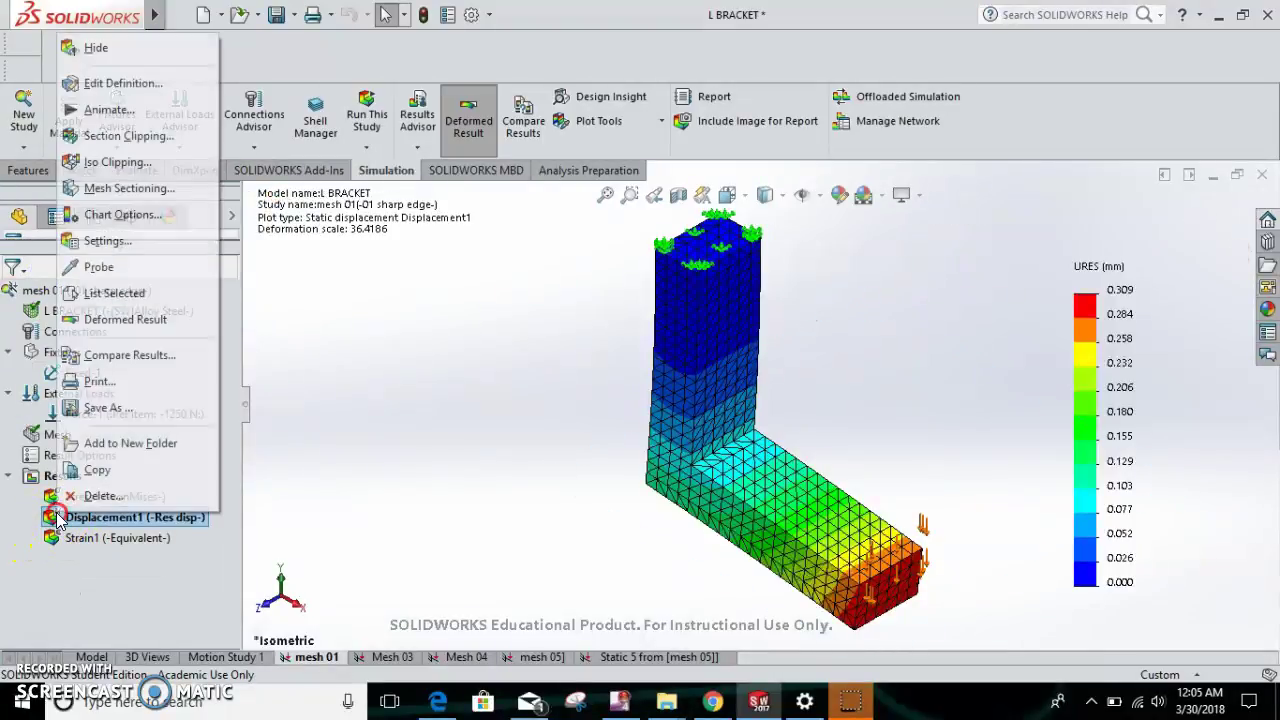